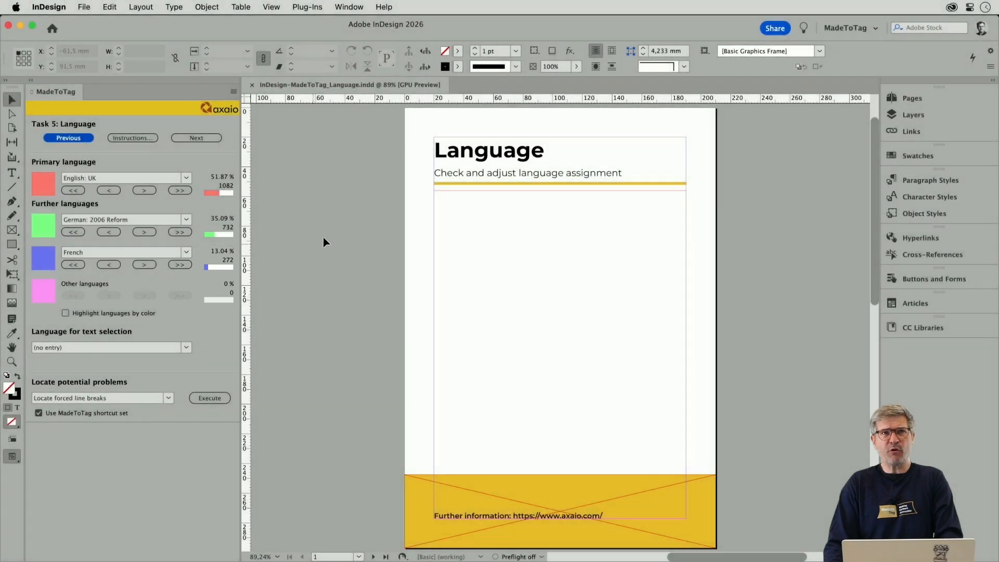
- Go to the pages 2–3 spread and check the language set in the H1-Black-EN paragraph style's advanced character formats
{"action": "left_click", "coordinate": [334, 230]}
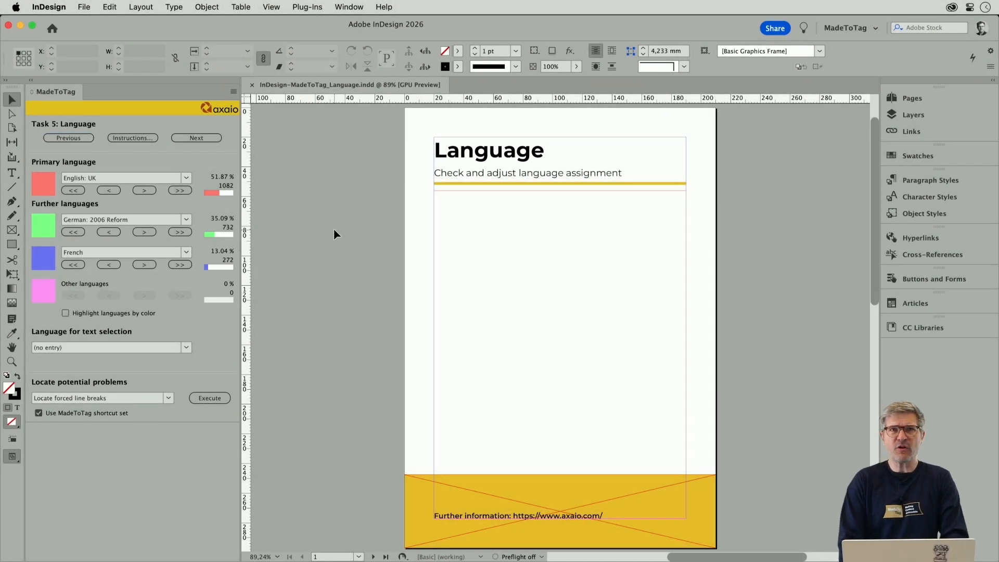
{"action": "key", "text": "alt+Page_Down"}
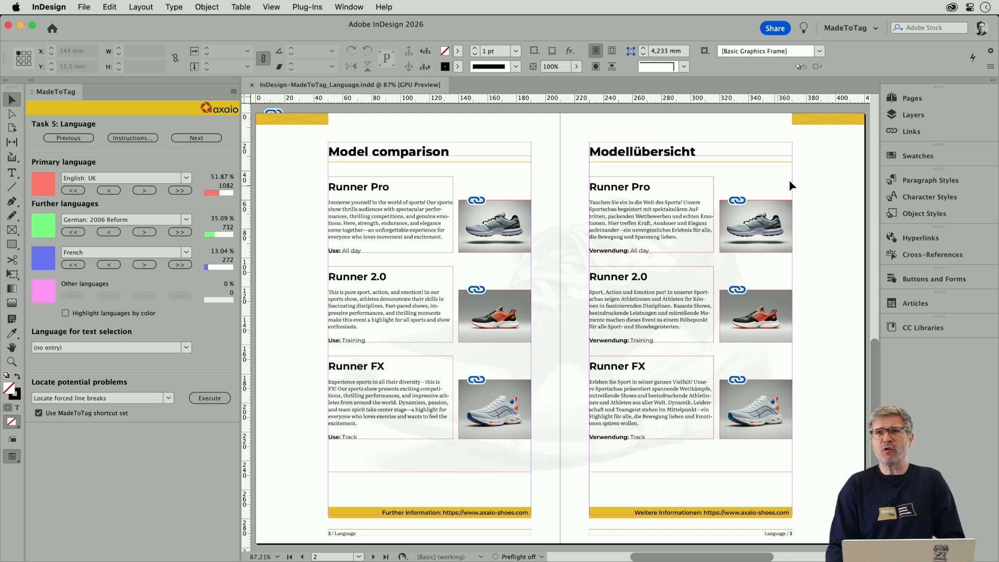
{"action": "left_click", "coordinate": [917, 179]}
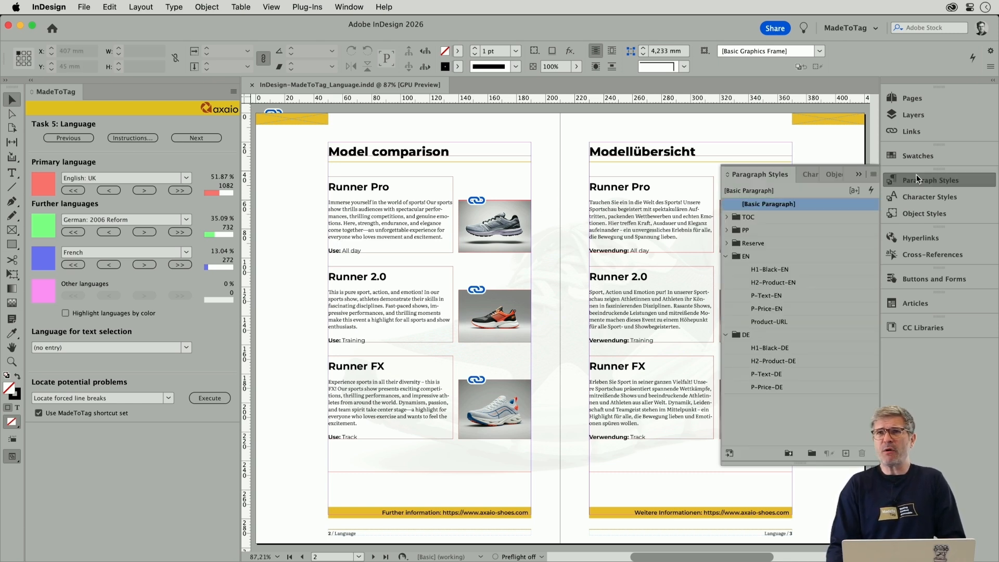
{"action": "right_click", "coordinate": [790, 270]}
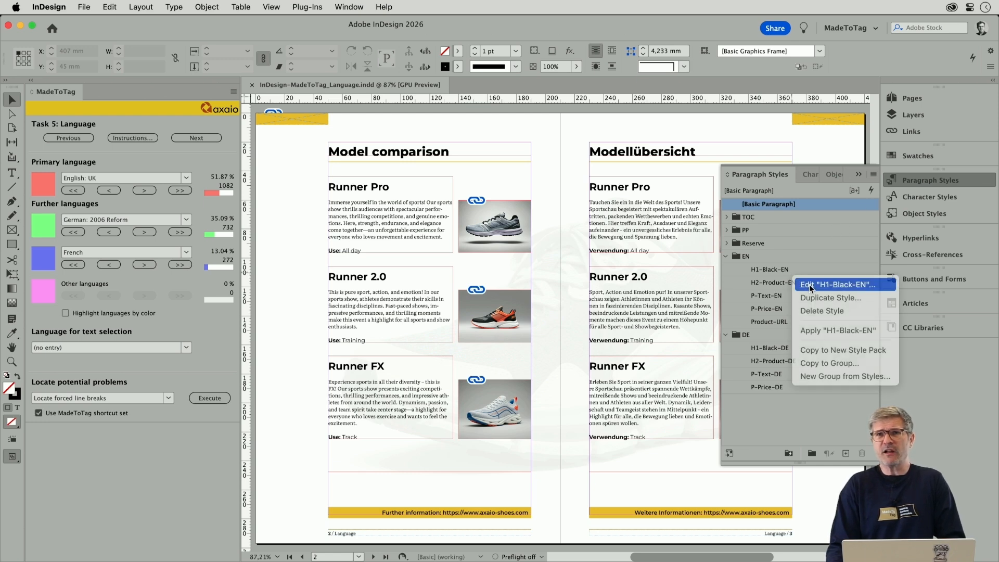
{"action": "left_click", "coordinate": [809, 285]}
{"action": "key", "text": "super+3"}
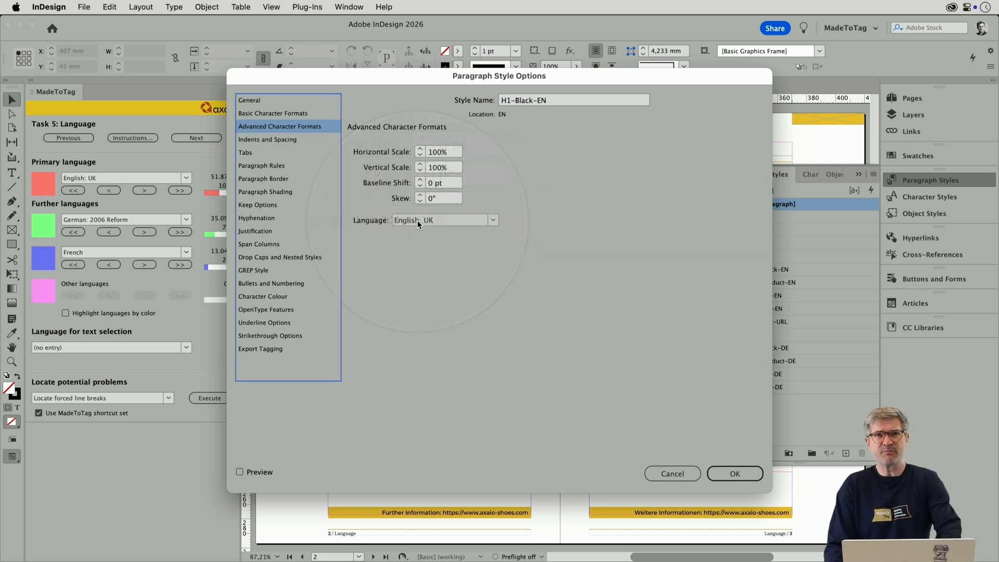
{"action": "key", "text": "Escape"}
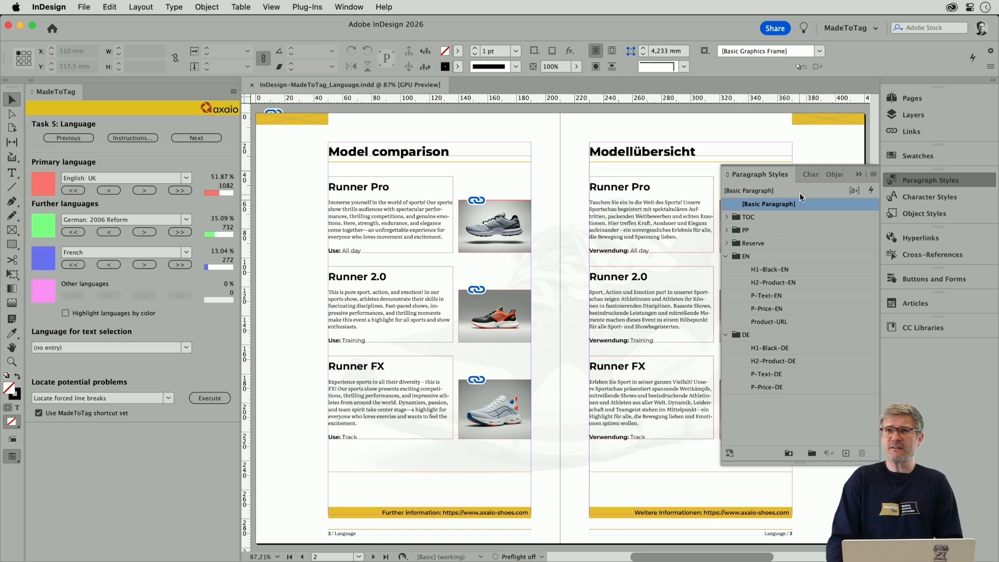
- Check the language setting in the DE character style and in the local character formatting
{"action": "left_click", "coordinate": [805, 176]}
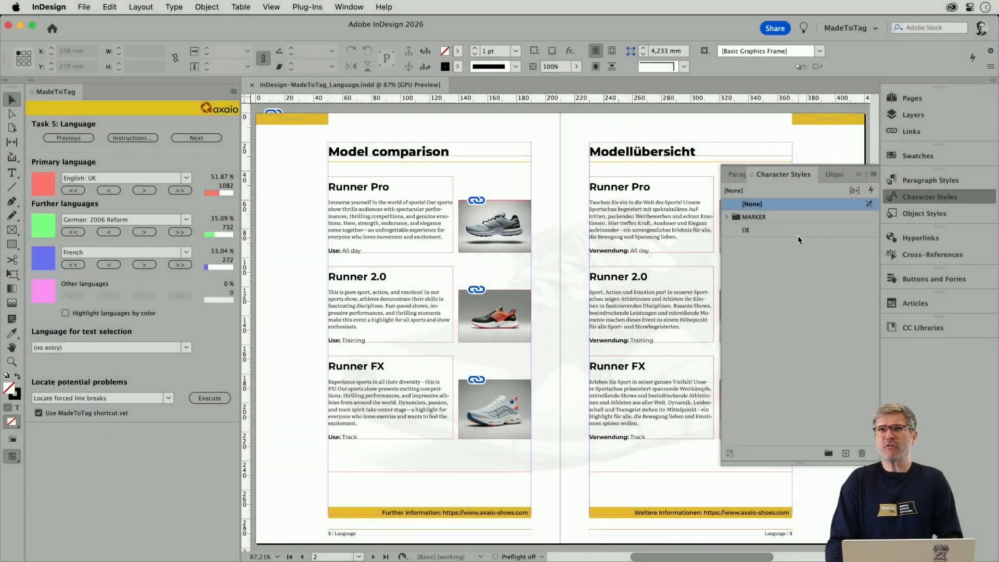
{"action": "right_click", "coordinate": [791, 231]}
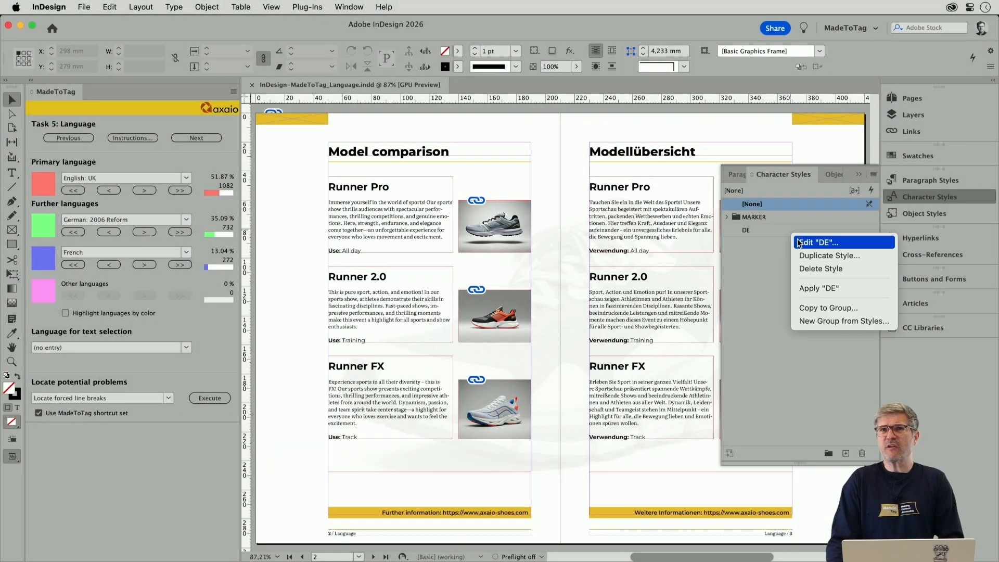
{"action": "left_click", "coordinate": [798, 243]}
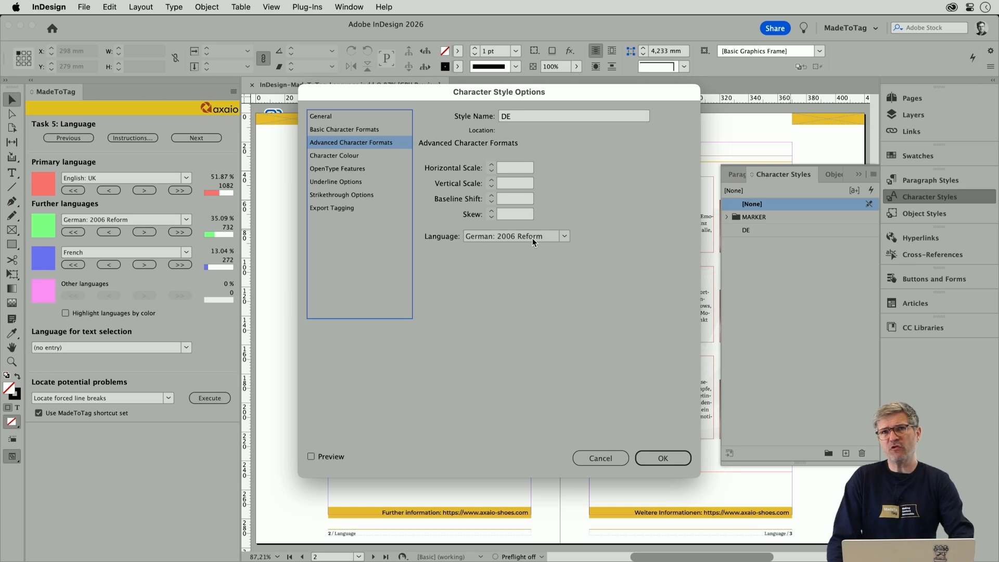
{"action": "key", "text": "Return"}
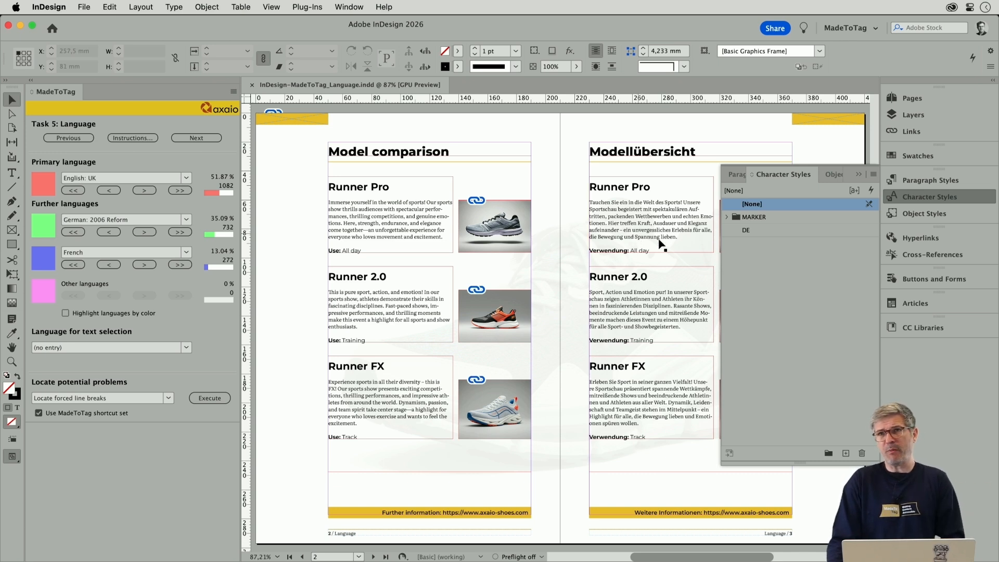
{"action": "left_click", "coordinate": [894, 197]}
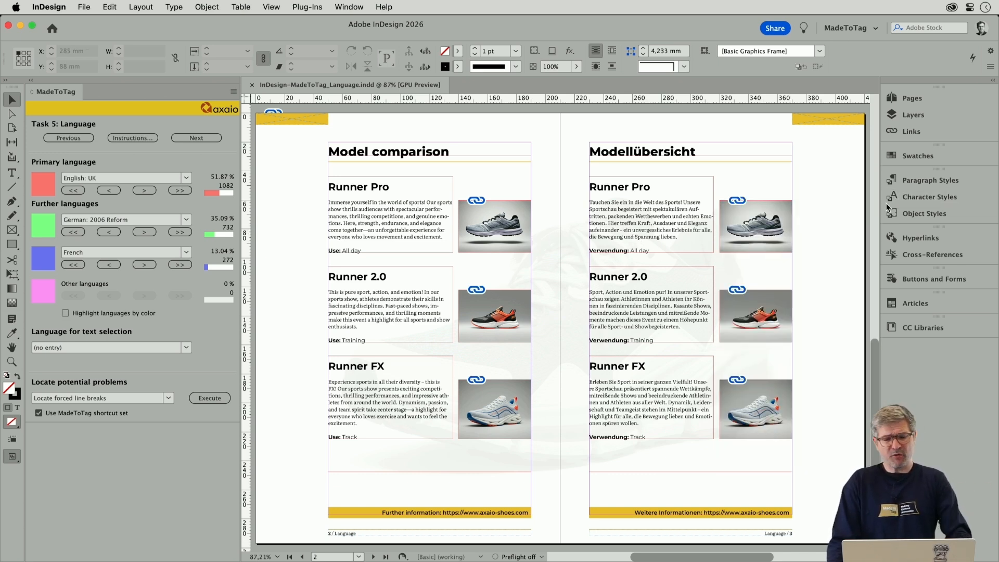
{"action": "key", "text": "super+t"}
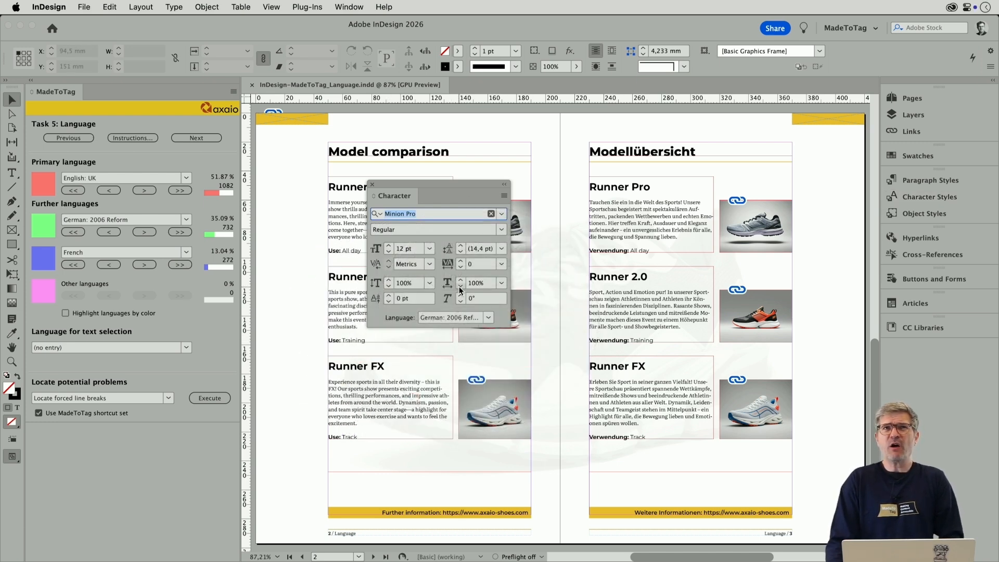
{"action": "left_click", "coordinate": [372, 184]}
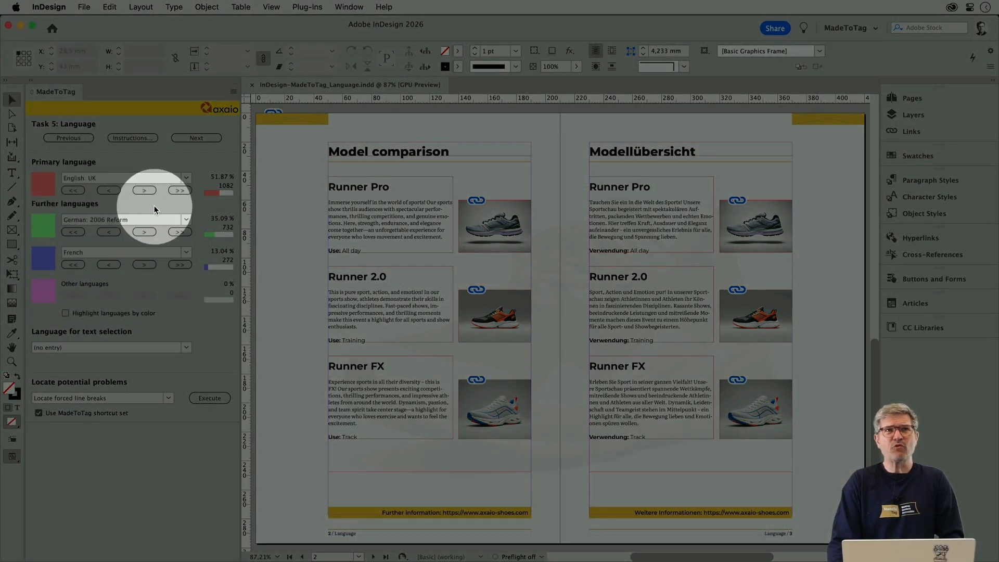
- Turn on highlighting of the document's languages by color in MadeToTag
{"action": "left_click", "coordinate": [137, 232]}
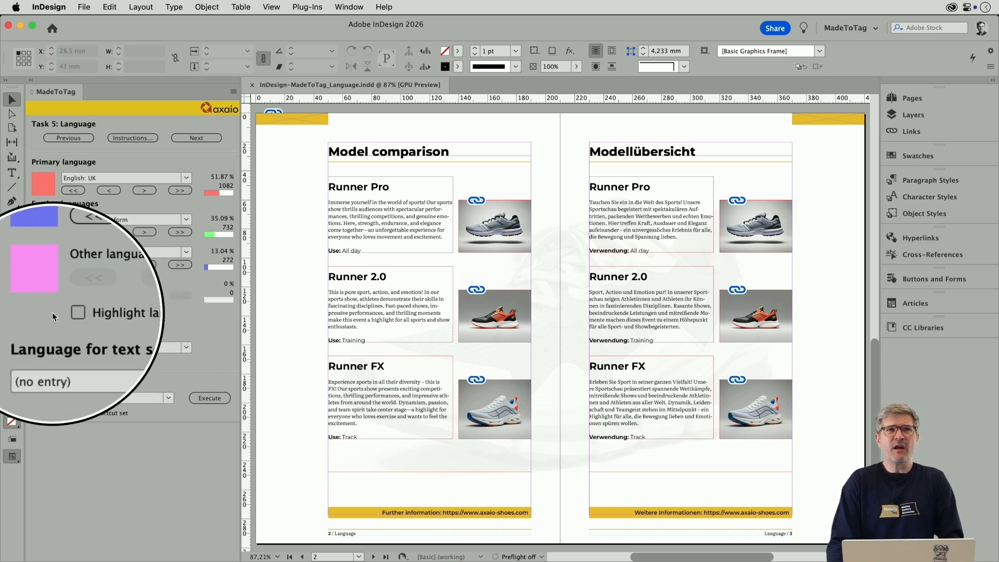
{"action": "left_click", "coordinate": [128, 313]}
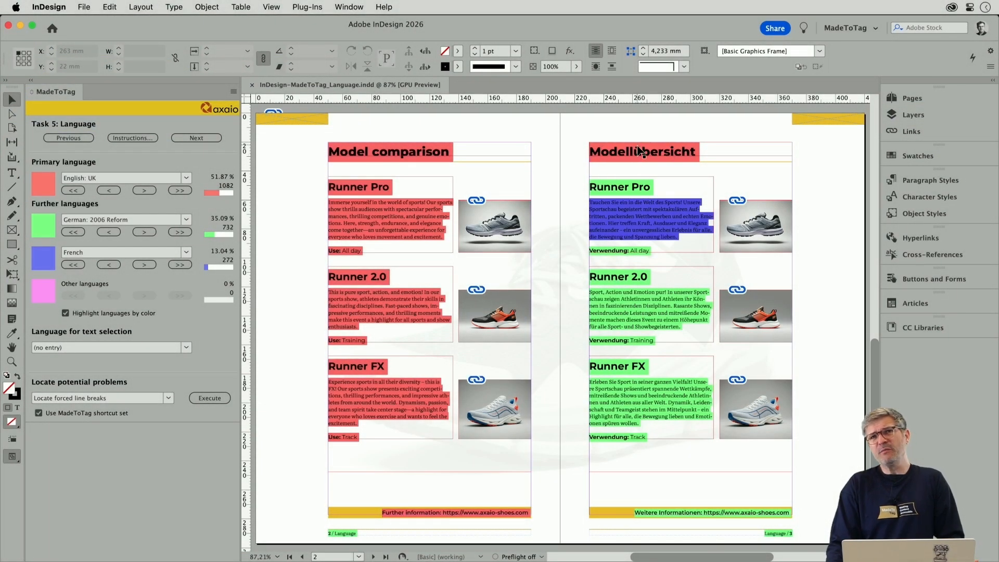
- Select the "Modellübersicht" heading and check which character style and paragraph style are applied to it
{"action": "triple_click", "coordinate": [638, 149]}
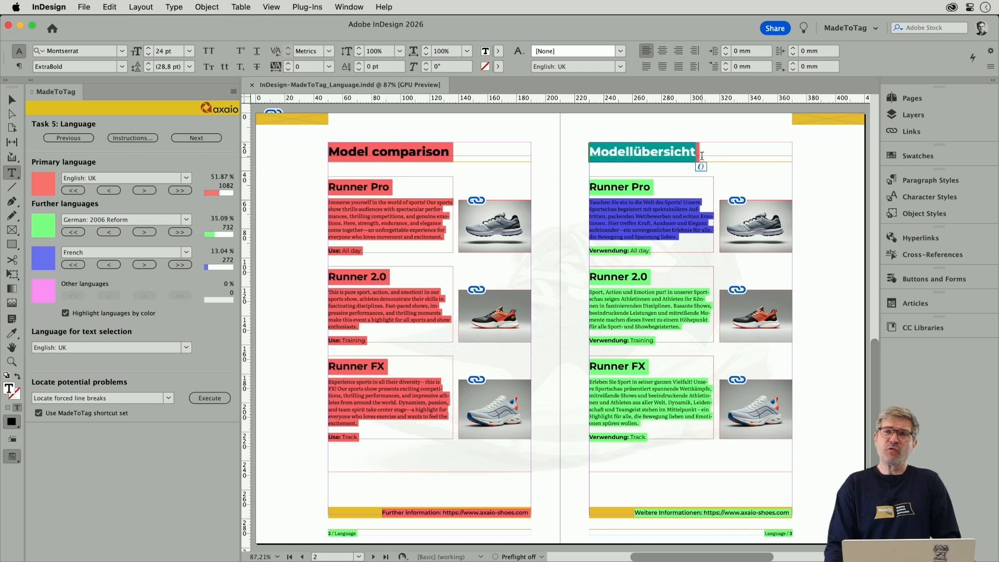
{"action": "left_click", "coordinate": [907, 197]}
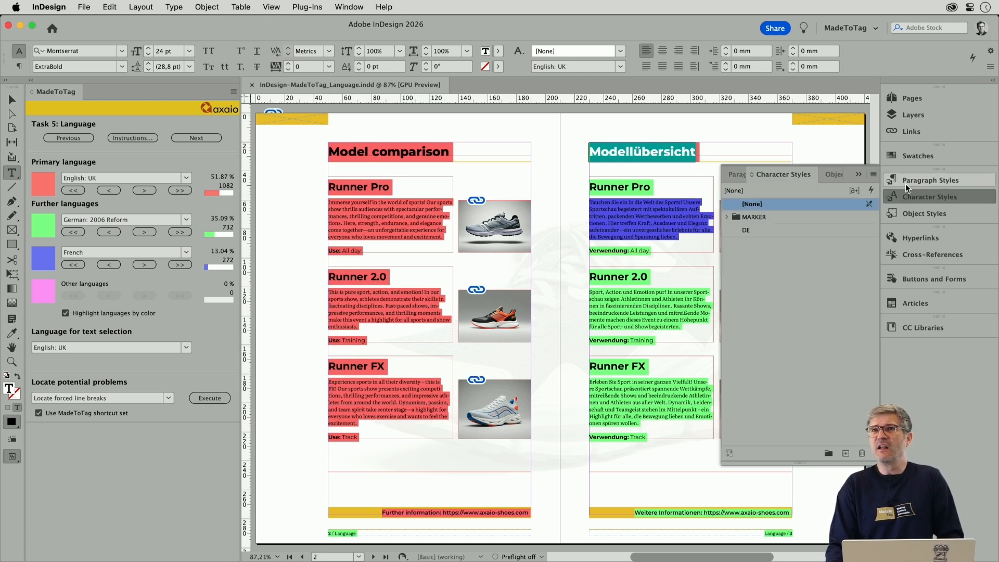
{"action": "left_click", "coordinate": [907, 182]}
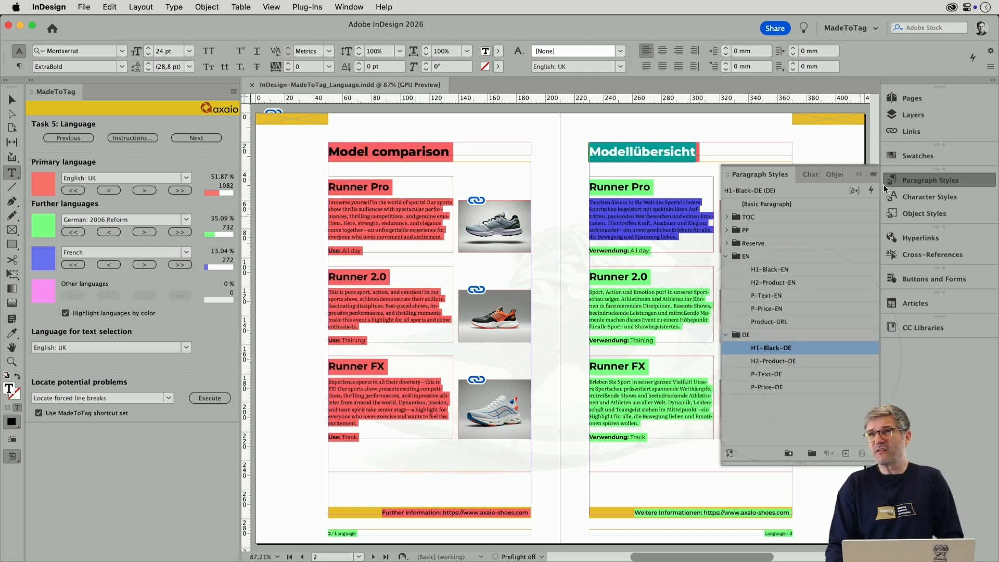
{"action": "left_click", "coordinate": [917, 181]}
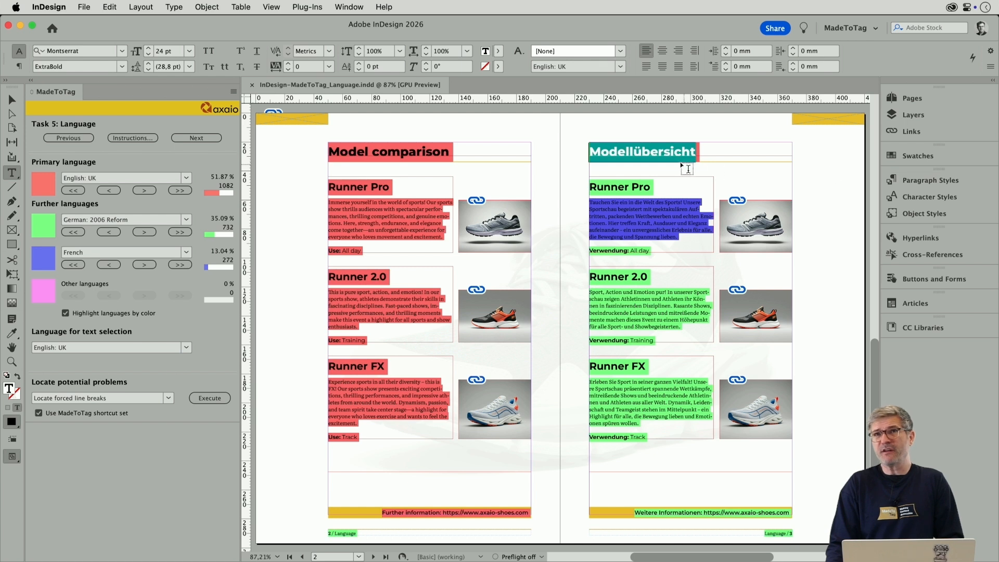
- Set the language of the "Modellübersicht" heading's paragraph style to lang2 (German: 2006 Reform) and refresh the color highlighting
{"action": "left_click", "coordinate": [674, 151]}
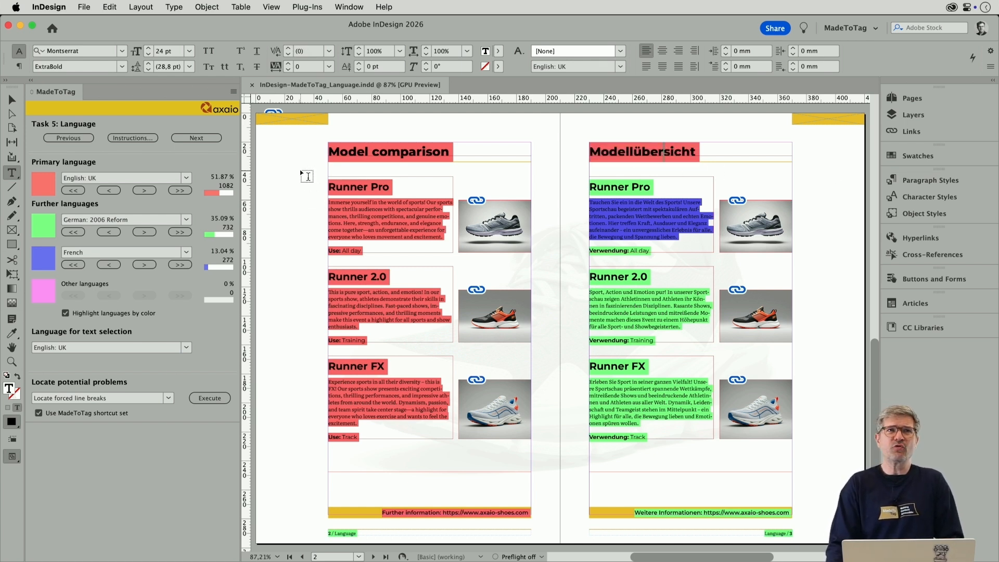
{"action": "left_click", "coordinate": [233, 94]}
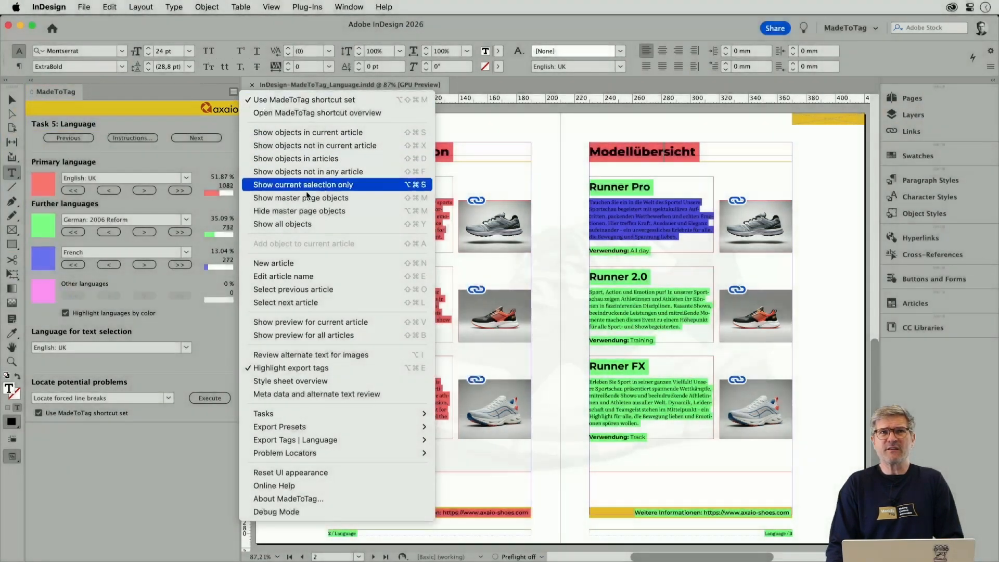
{"action": "mouse_move", "coordinate": [373, 449]}
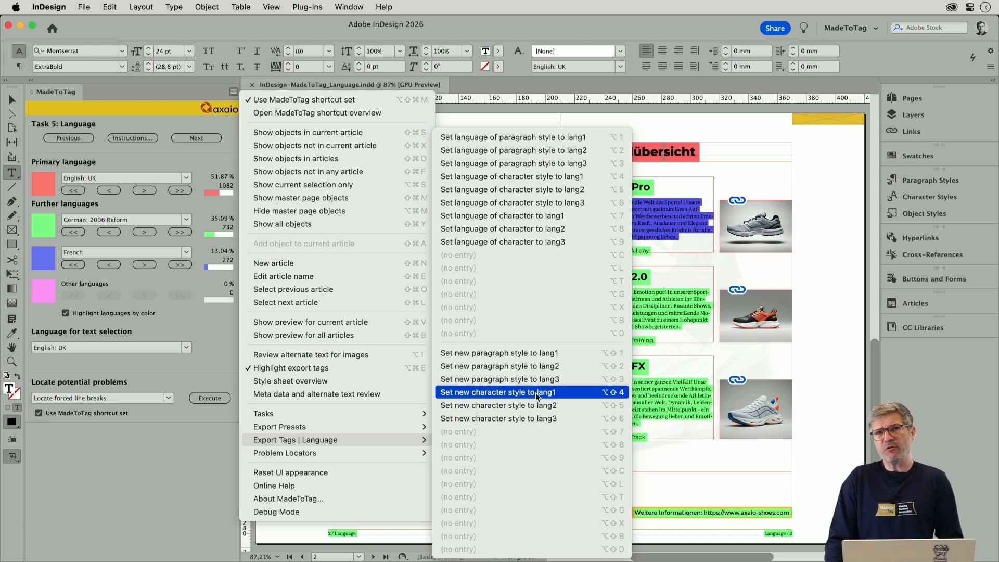
{"action": "left_click", "coordinate": [539, 151]}
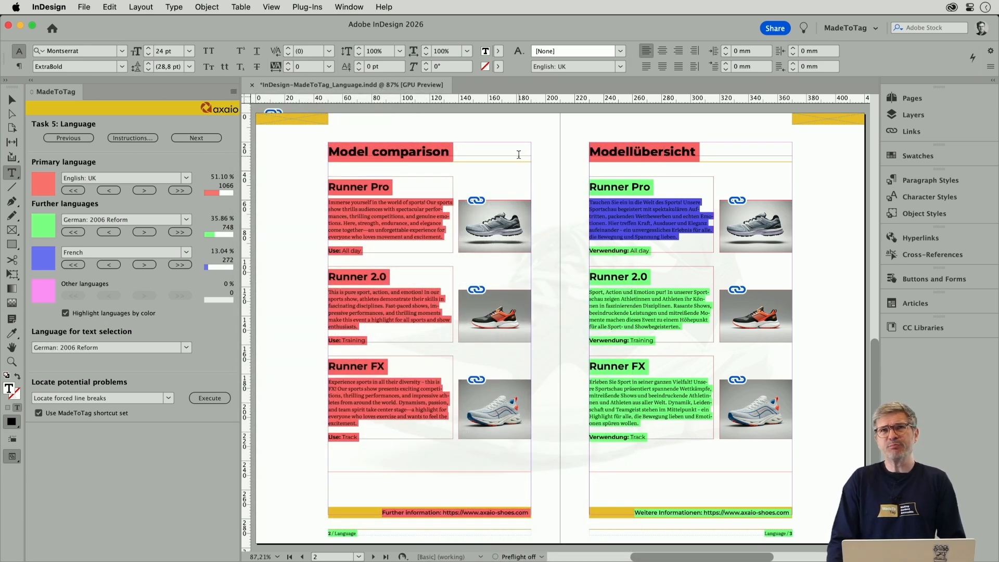
{"action": "left_click", "coordinate": [157, 313]}
{"action": "left_click", "coordinate": [149, 315]}
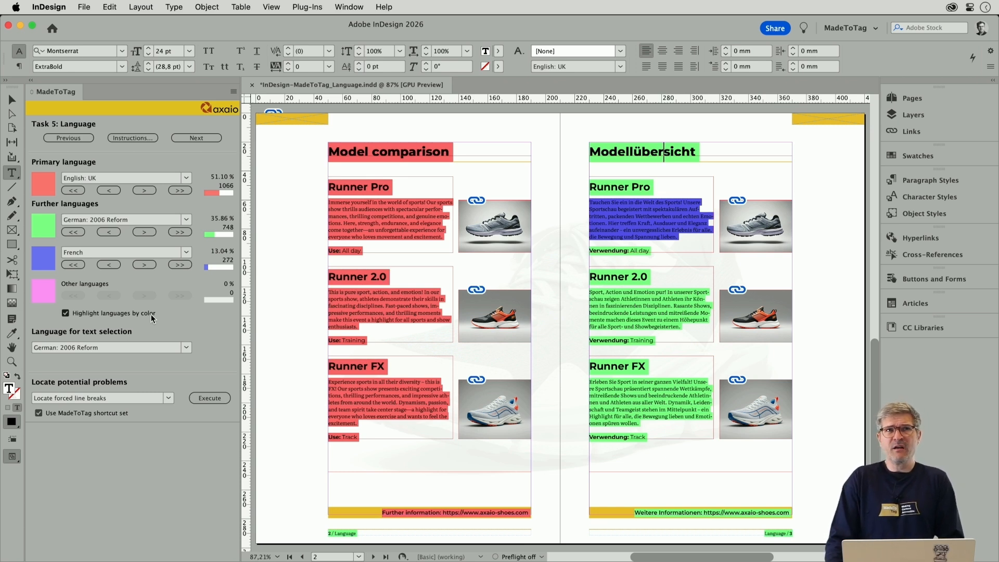
- Select the German description paragraph under Runner Pro and check its character style and paragraph style for overrides
{"action": "triple_click", "coordinate": [618, 215]}
{"action": "left_click", "coordinate": [618, 214]}
{"action": "left_click", "coordinate": [619, 215]}
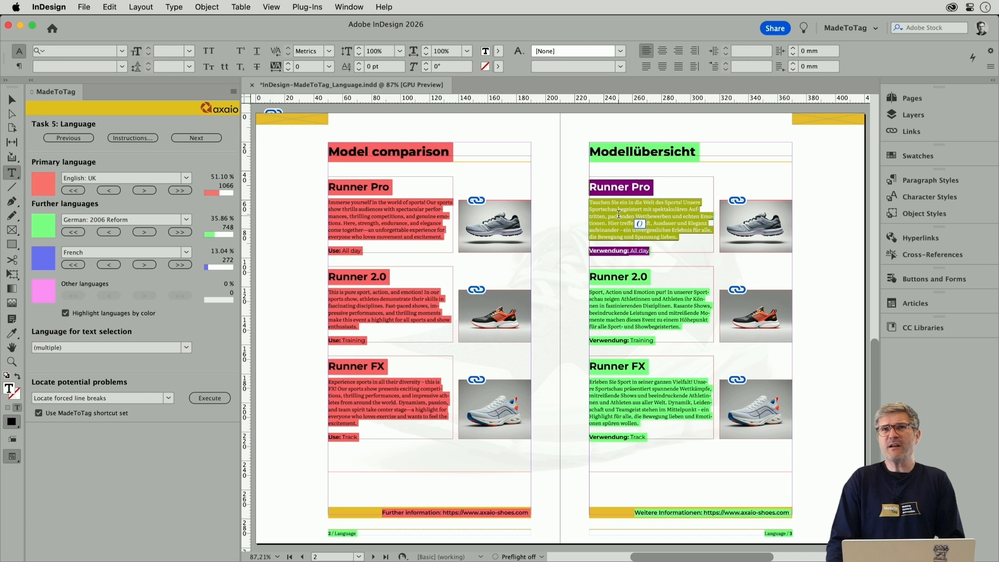
{"action": "triple_click", "coordinate": [618, 214]}
{"action": "left_click", "coordinate": [619, 214]}
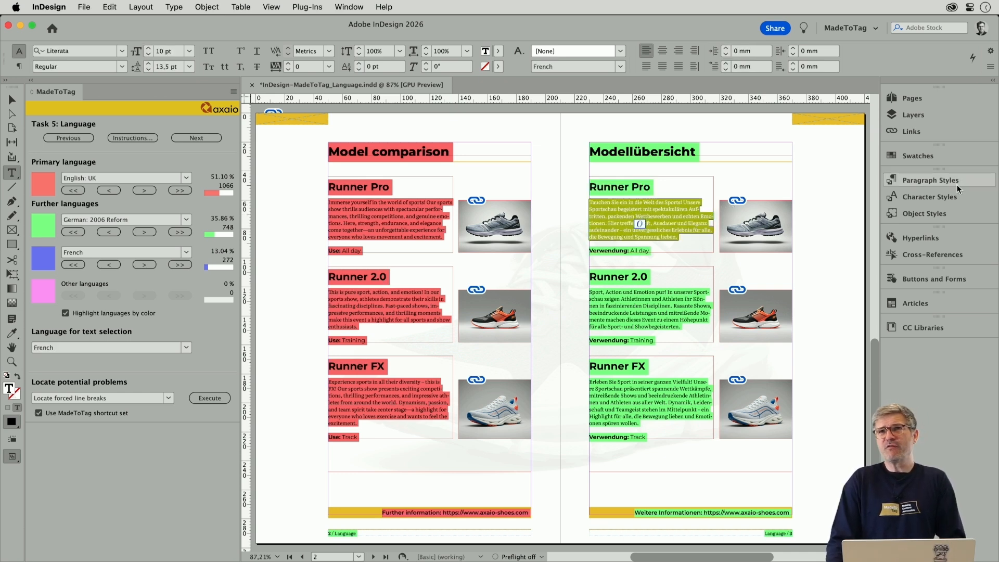
{"action": "left_click", "coordinate": [954, 199]}
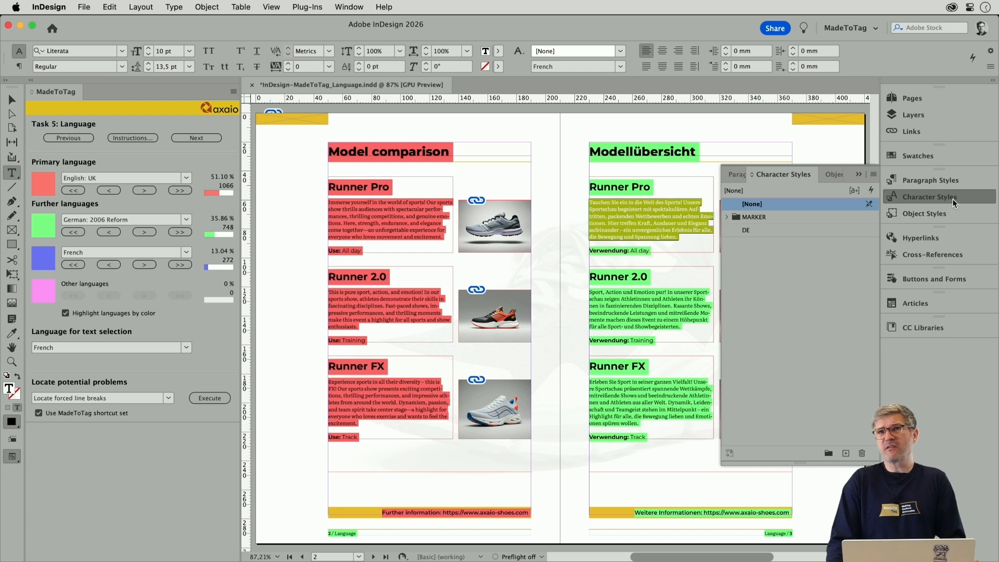
{"action": "left_click", "coordinate": [949, 182]}
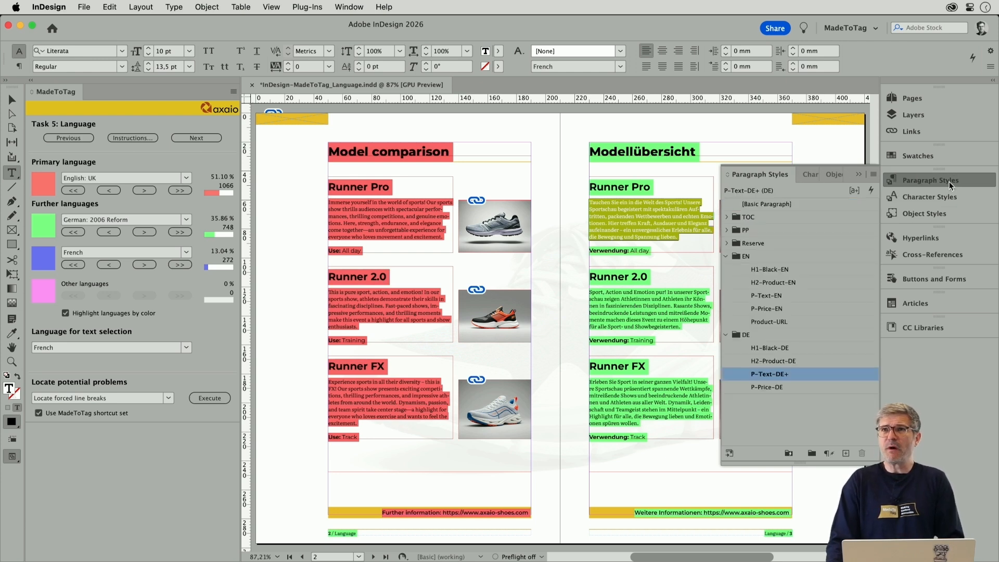
{"action": "mouse_move", "coordinate": [784, 373]}
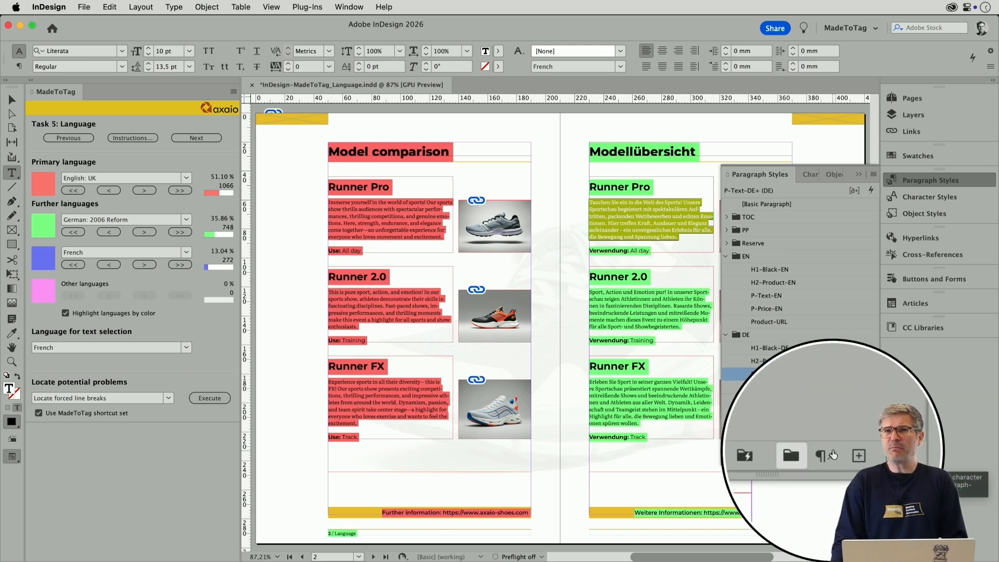
{"action": "left_click", "coordinate": [929, 180]}
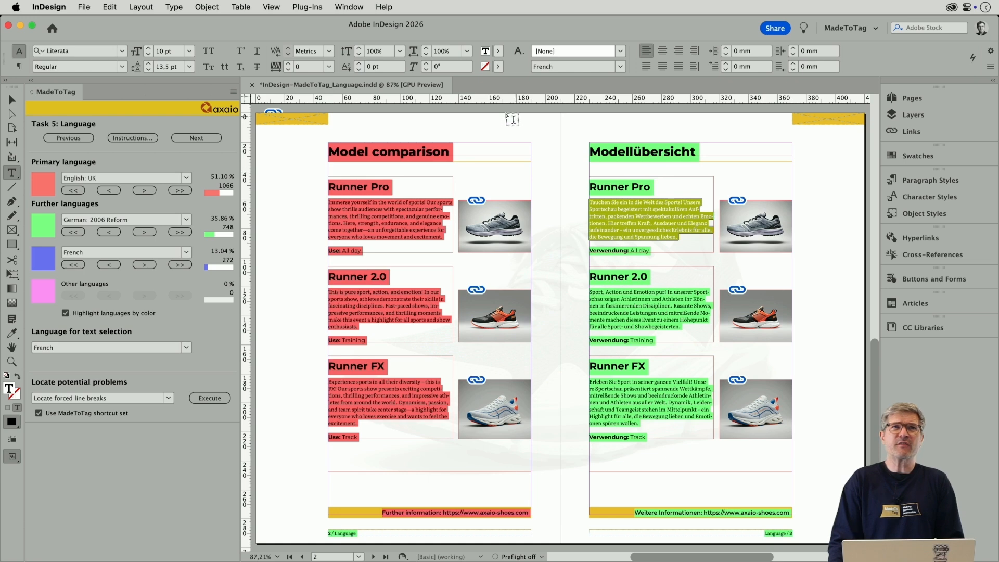
- Set the character language of the selected German Runner Pro description to lang2 (German: 2006 Reform)
{"action": "left_click", "coordinate": [232, 91]}
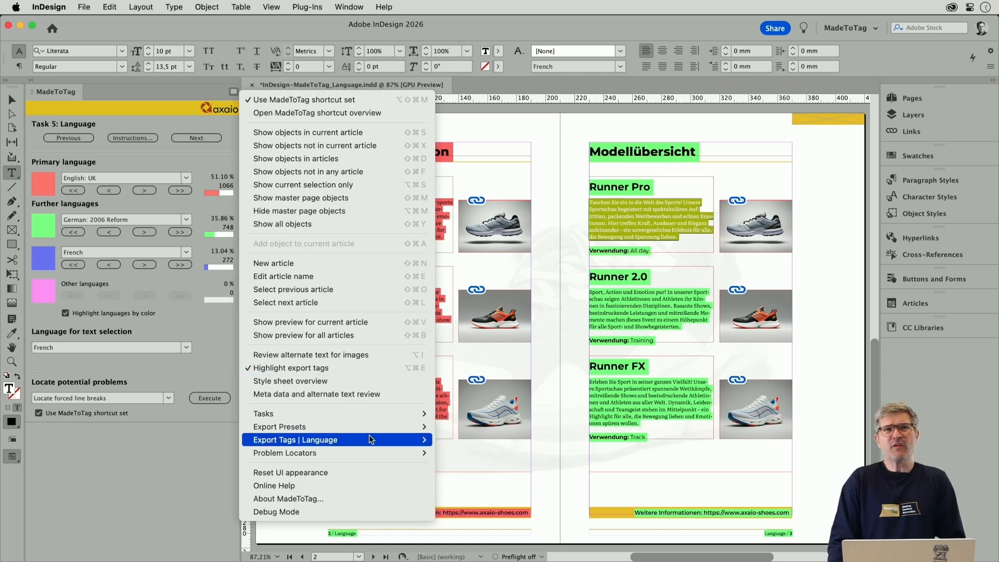
{"action": "mouse_move", "coordinate": [371, 439]}
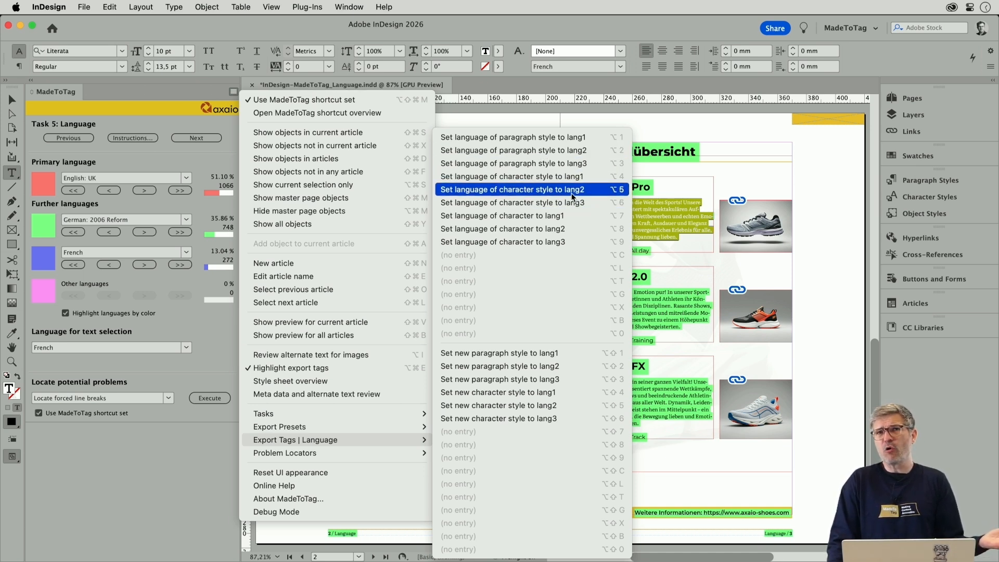
{"action": "left_click", "coordinate": [569, 230]}
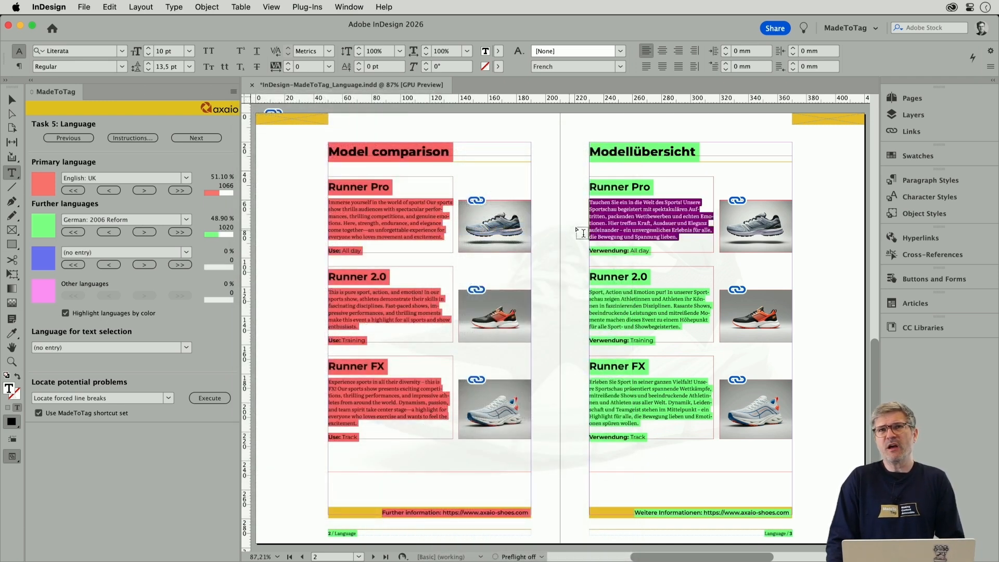
{"action": "left_click", "coordinate": [633, 216]}
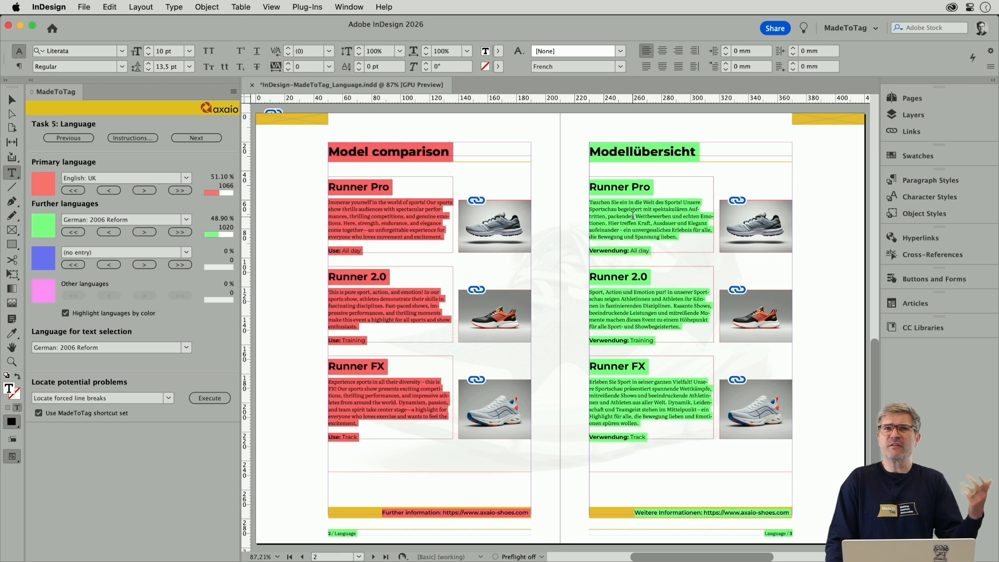